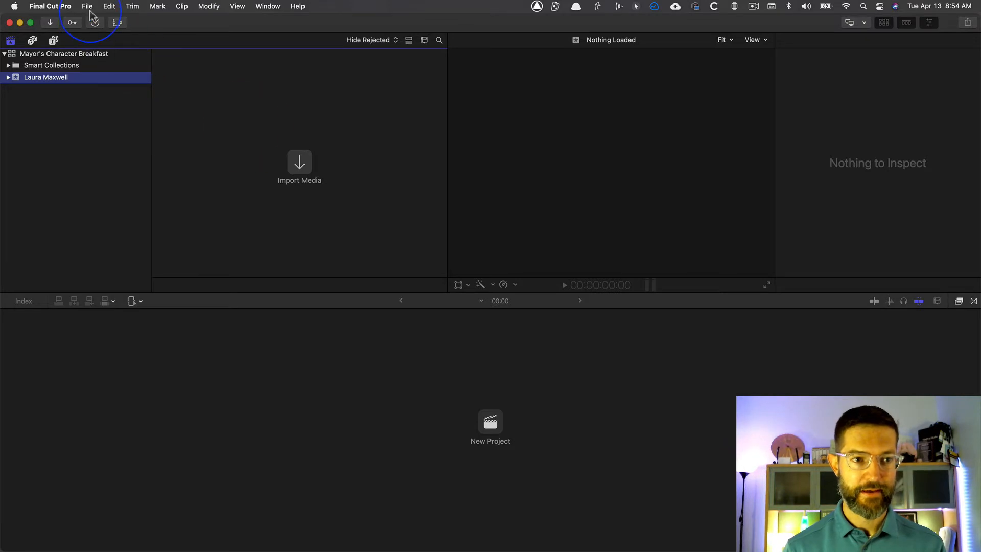
Step: Create a new project named VO Edit in the selected event with the default 1080p HD settings
{"action": "left_click", "coordinate": [87, 7]}
{"action": "mouse_move", "coordinate": [94, 23]}
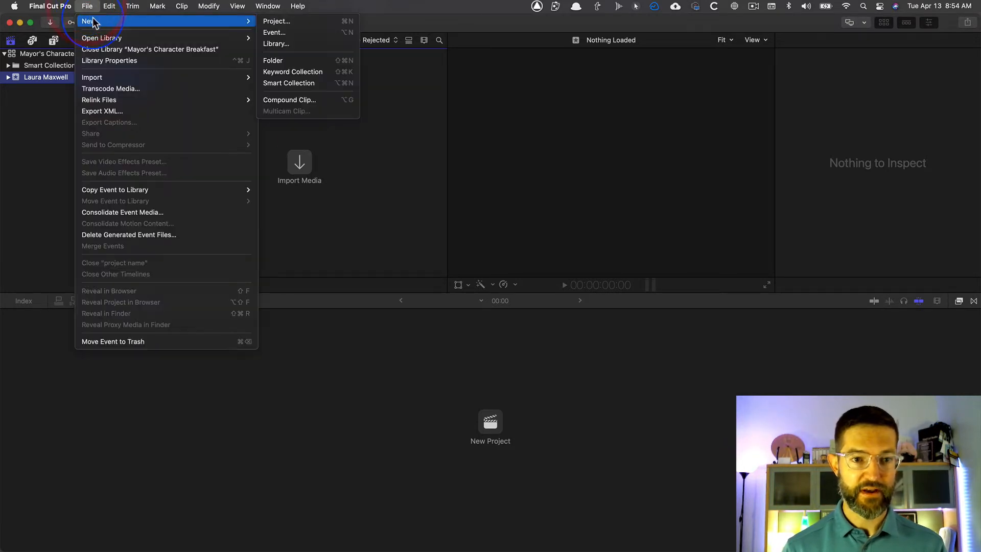
{"action": "left_click", "coordinate": [293, 22]}
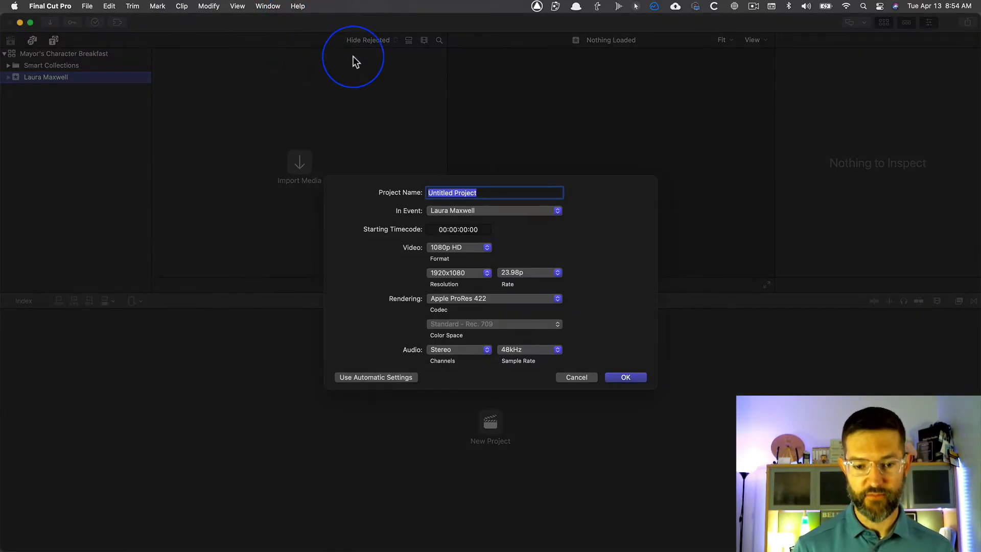
{"action": "type", "text": "VO Edit"}
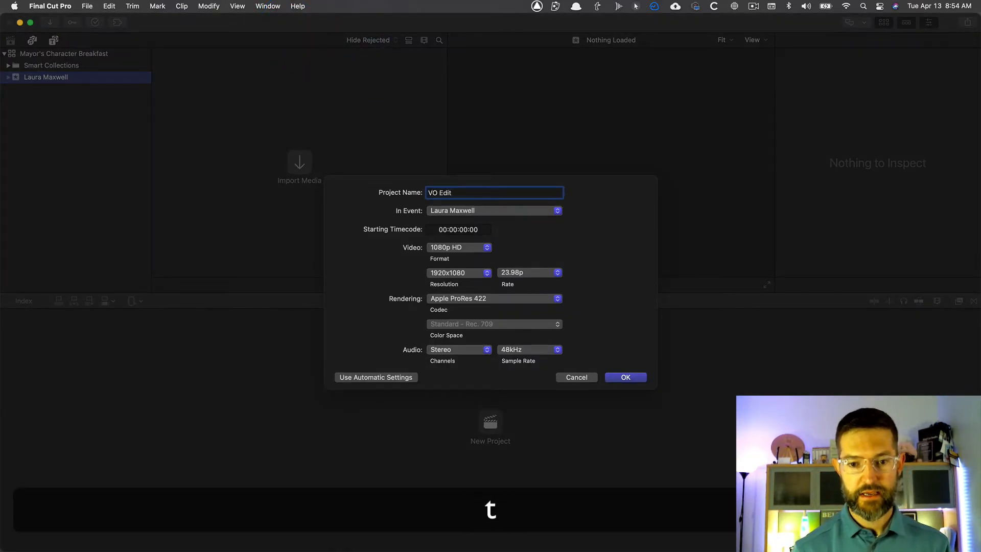
{"action": "key", "text": "Return"}
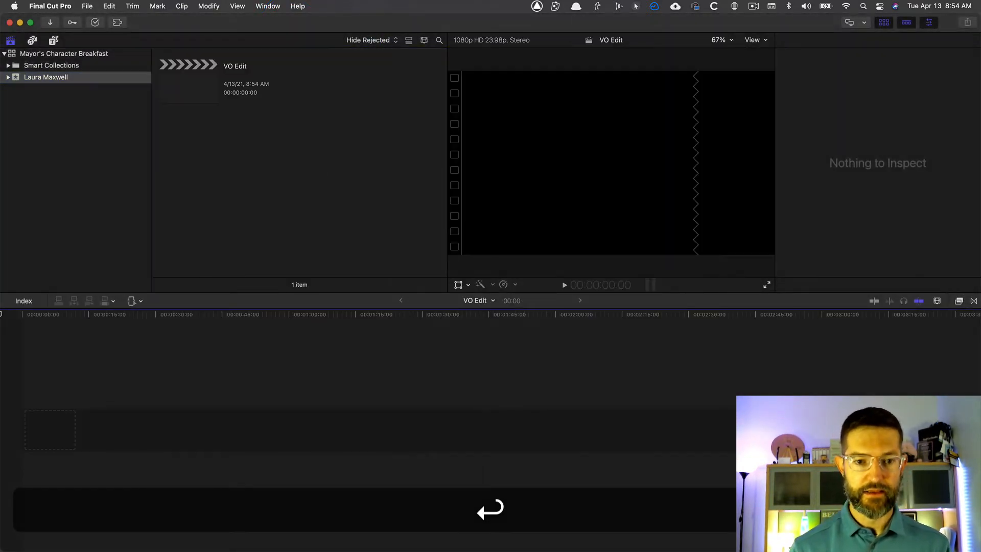
{"action": "left_click", "coordinate": [207, 79]}
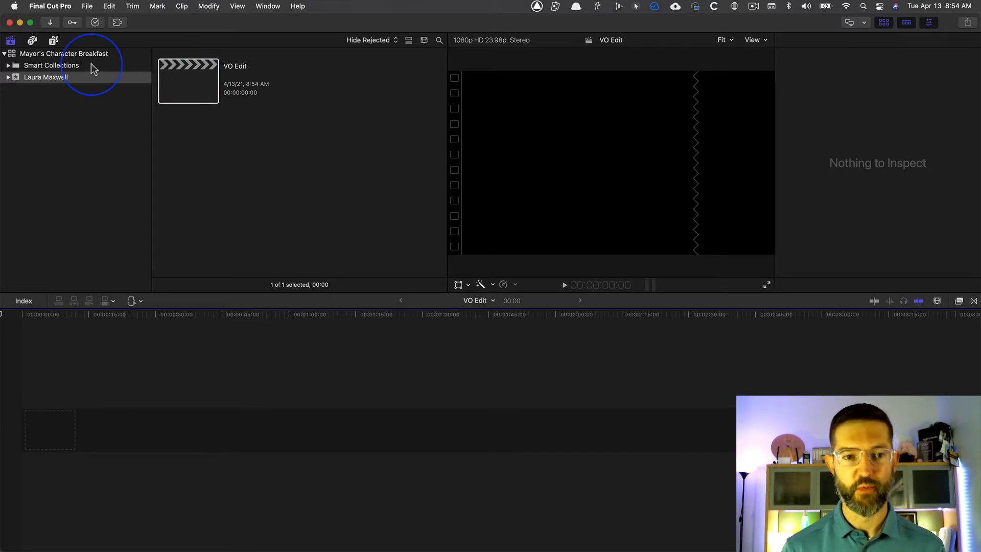
{"action": "left_click", "coordinate": [214, 133]}
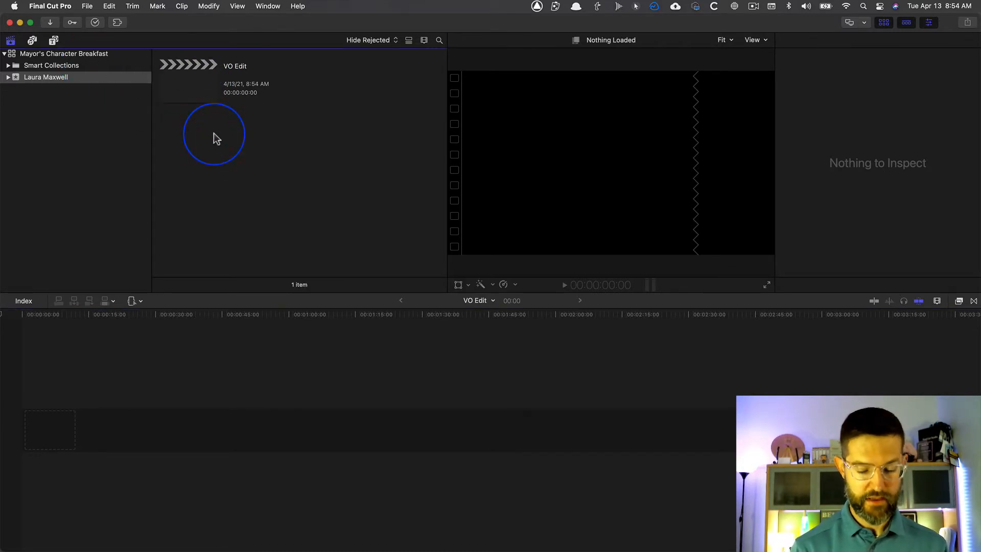
Step: Import the AIF voice-over recording from the Desktop folder into the existing event
{"action": "key", "text": "super+i"}
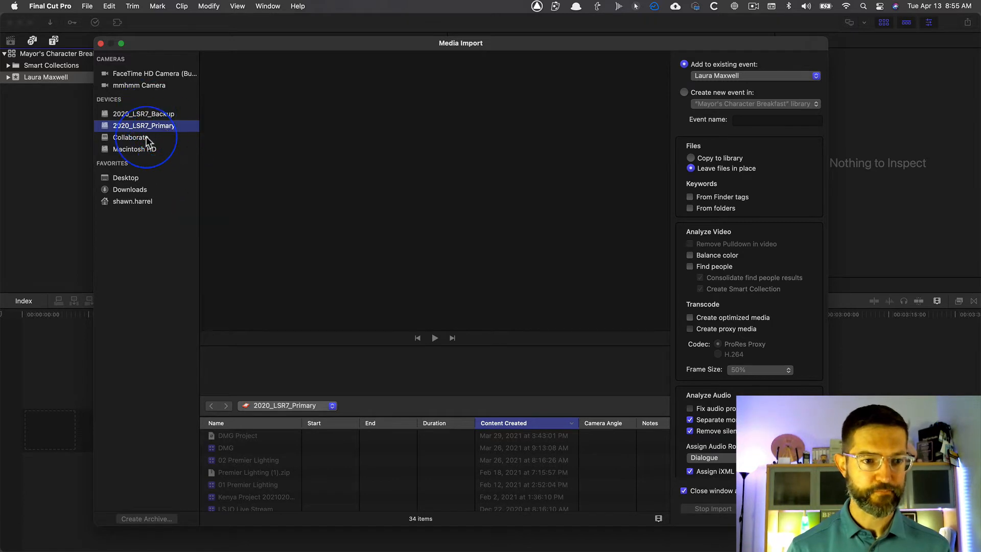
{"action": "left_click", "coordinate": [129, 179]}
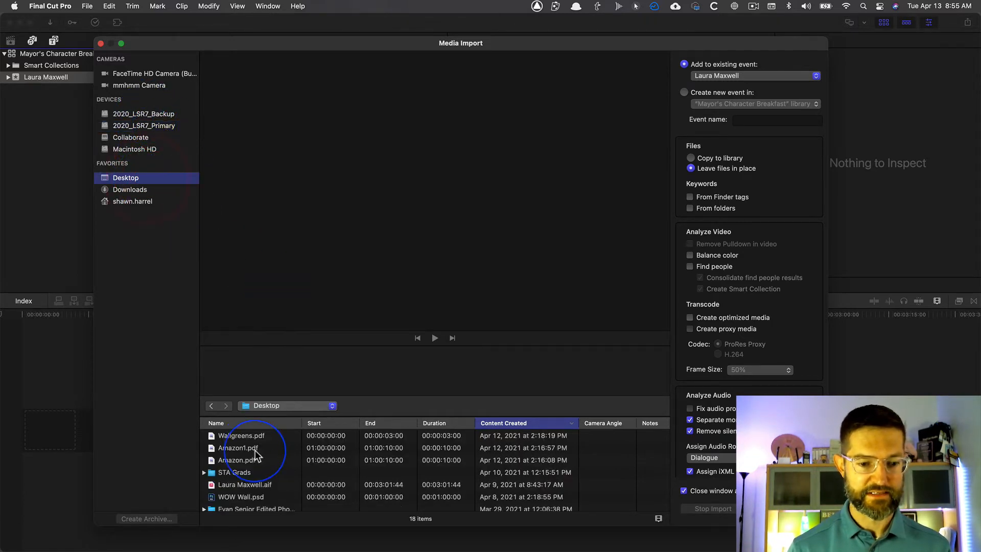
{"action": "scroll", "coordinate": [258, 460], "scroll_direction": "down", "scroll_amount": 2}
{"action": "left_click", "coordinate": [267, 458]}
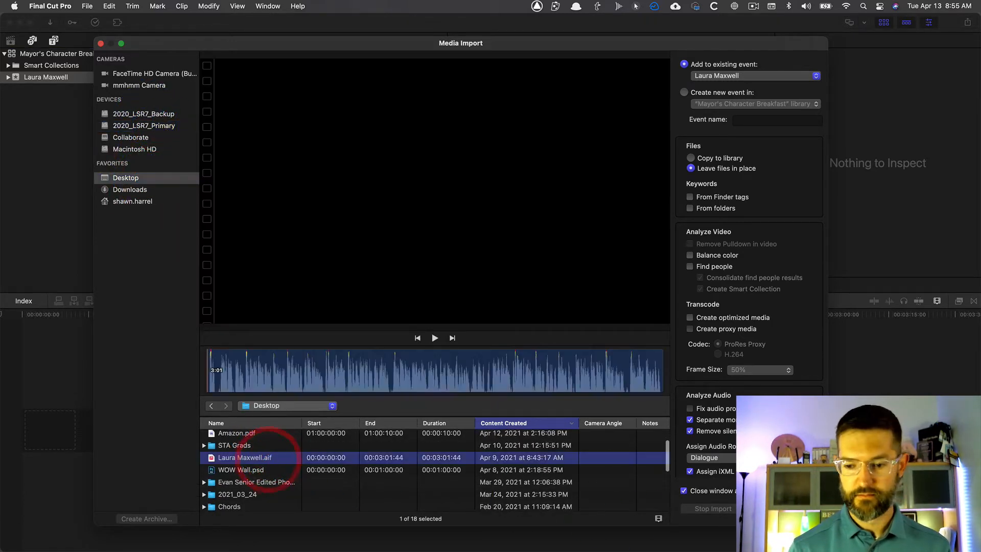
{"action": "key", "text": "Return"}
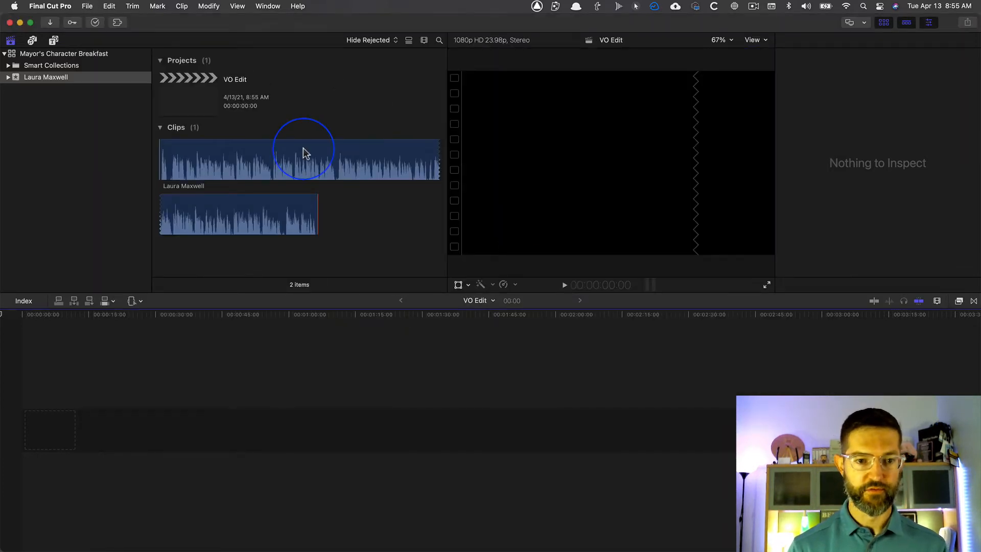
Step: Append the imported voice-over clip to the VO Edit timeline and set the clip display to audio waveforms only
{"action": "left_click", "coordinate": [303, 151]}
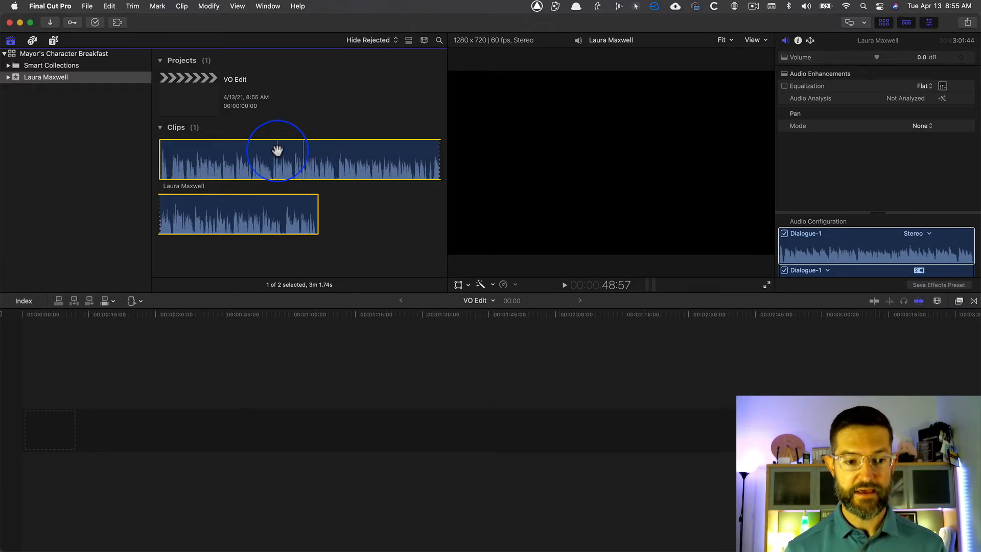
{"action": "key", "text": "e"}
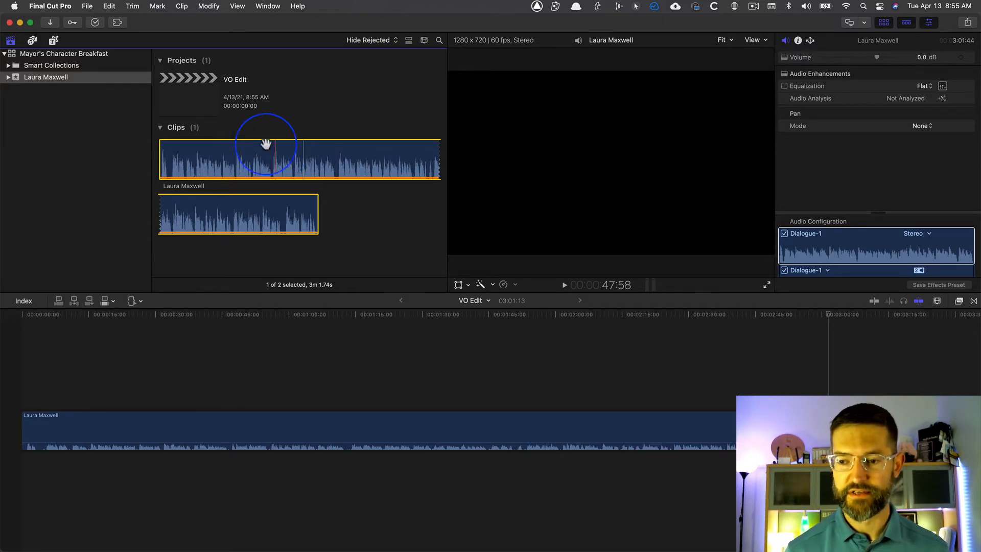
{"action": "left_click", "coordinate": [937, 301]}
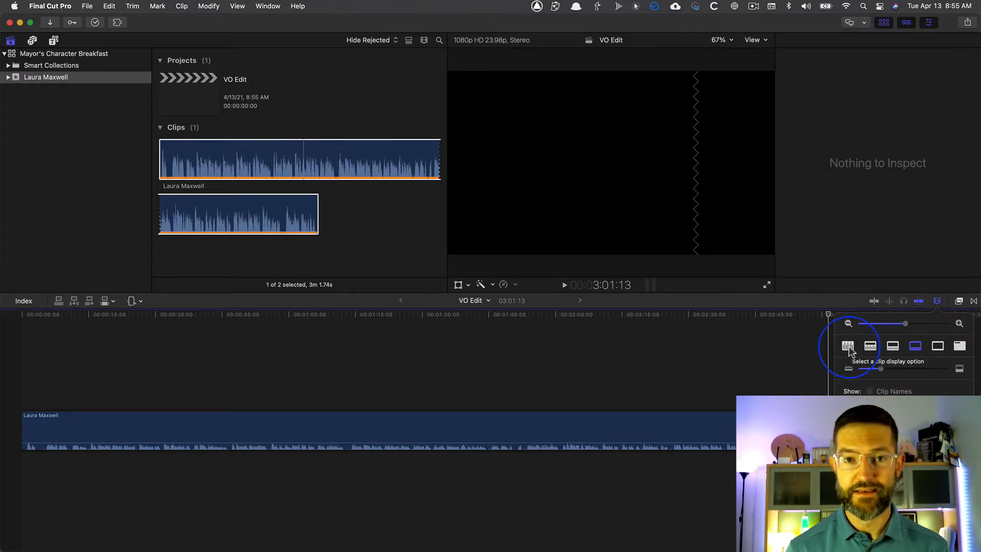
{"action": "left_click", "coordinate": [848, 347]}
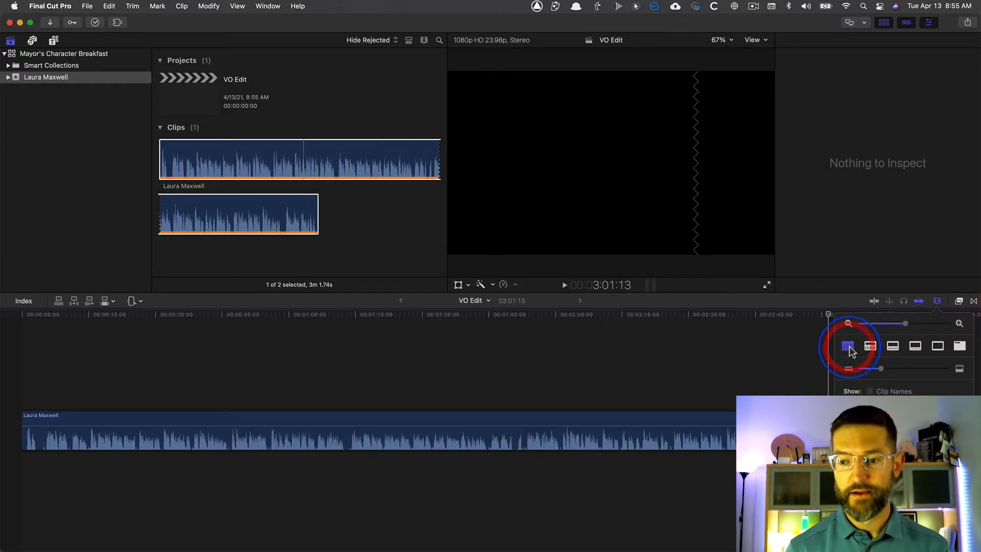
{"action": "left_click", "coordinate": [745, 347]}
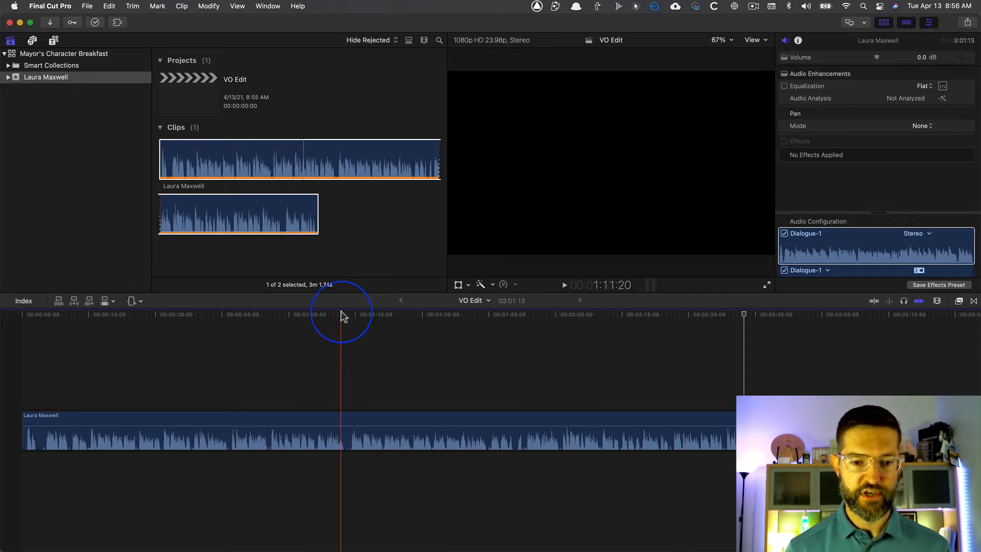
Step: Delete the opening silence of about 1 second 3 frames before the first word of the voice-over
{"action": "key", "text": "Home"}
{"action": "key", "text": "super+equal"}
{"action": "key", "text": "super+equal"}
{"action": "key", "text": "super+equal"}
{"action": "key", "text": "super+equal"}
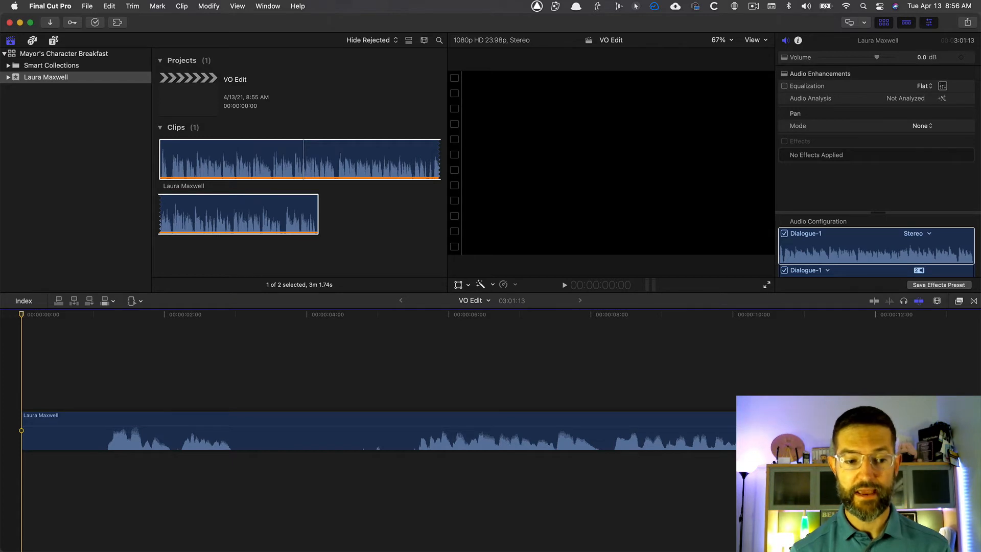
{"action": "key", "text": "space"}
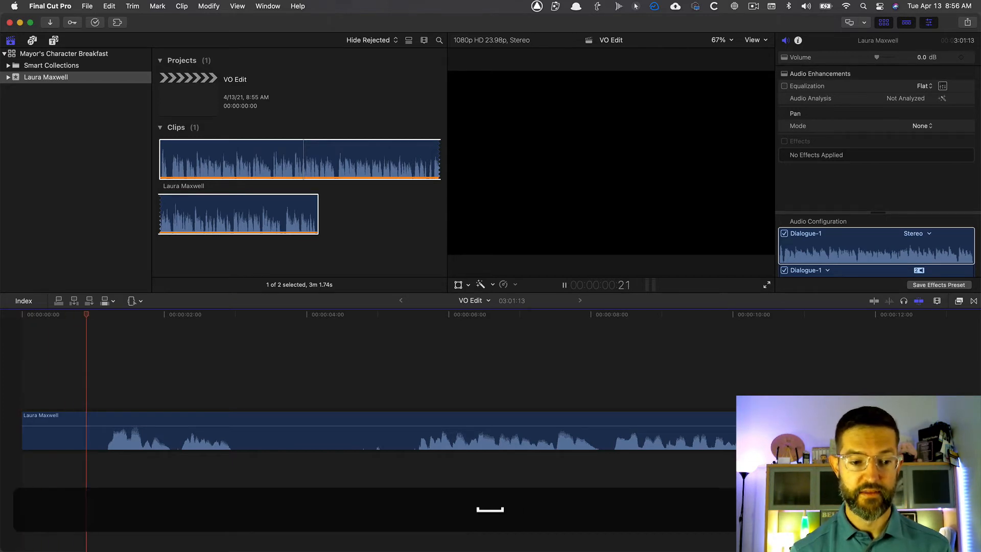
{"action": "key", "text": "space"}
{"action": "key", "text": "space"}
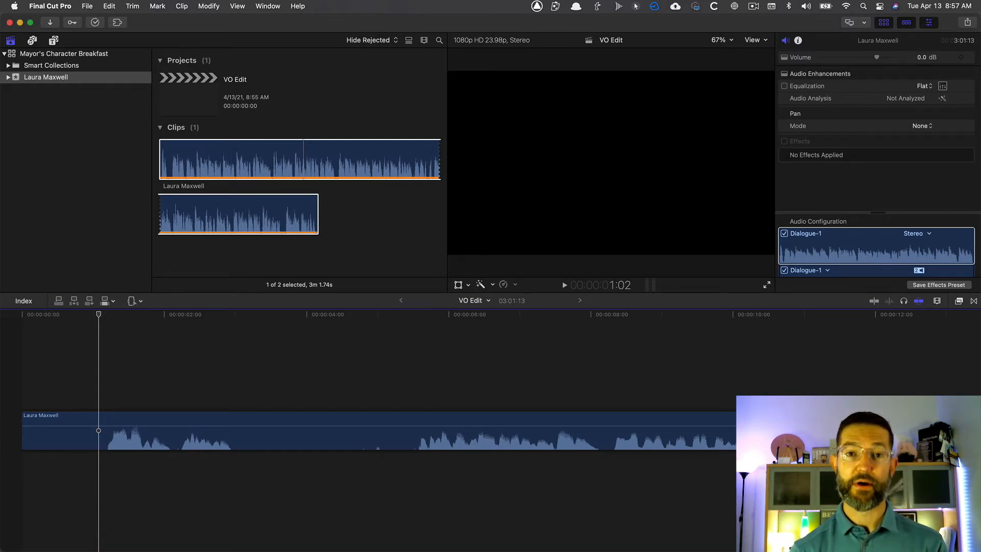
{"action": "key", "text": "o"}
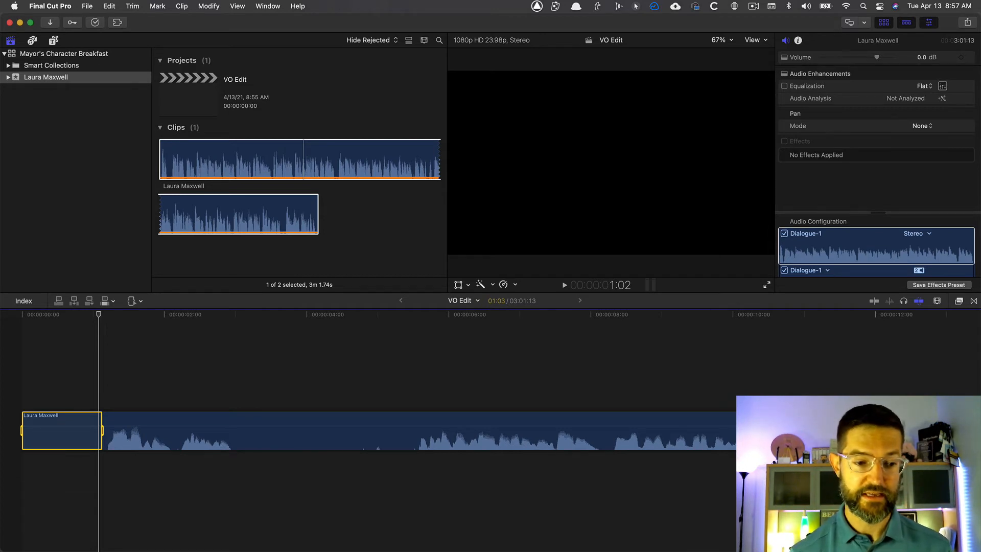
{"action": "key", "text": "BackSpace"}
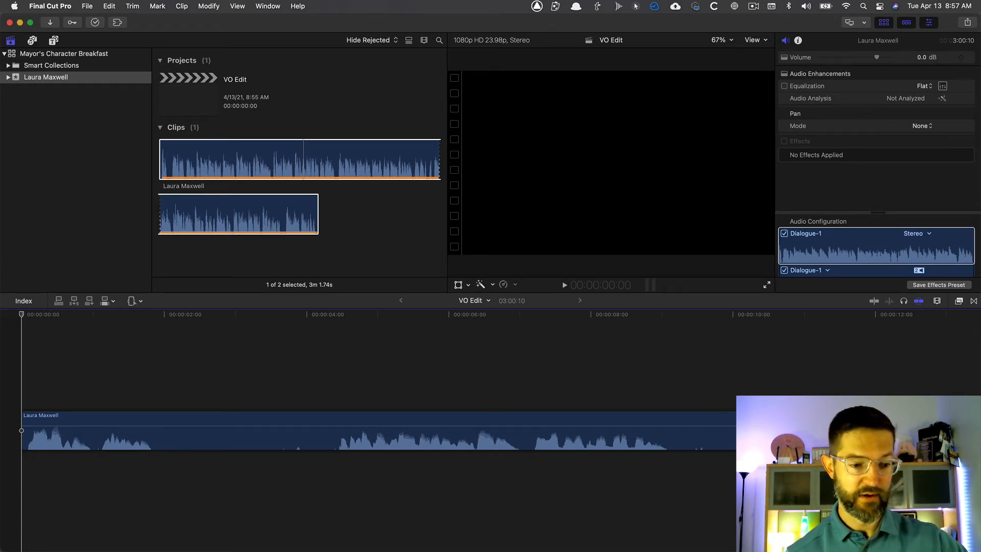
Step: Mark the pause from about 2:00 to 4:09 as a range during playback and delete it
{"action": "key", "text": "space"}
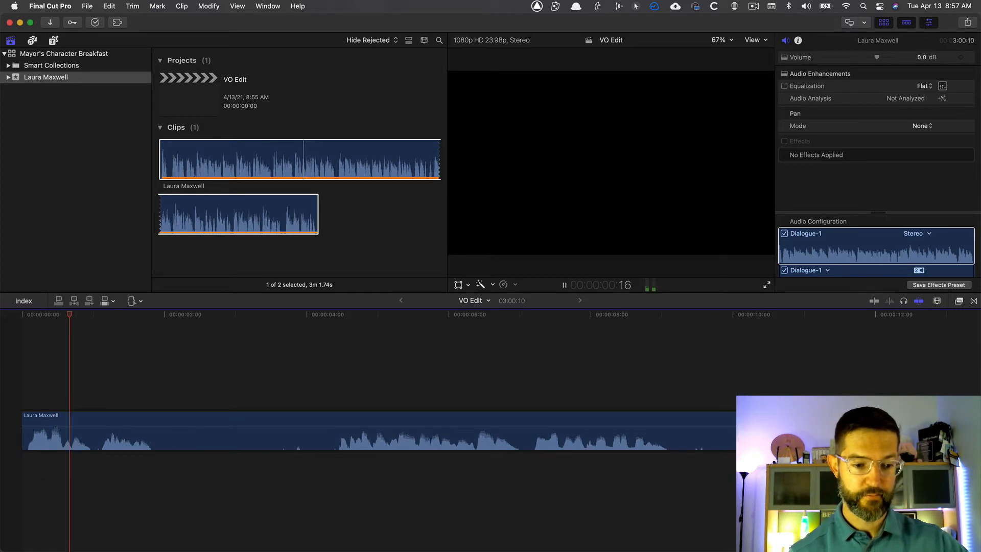
{"action": "key", "text": "i"}
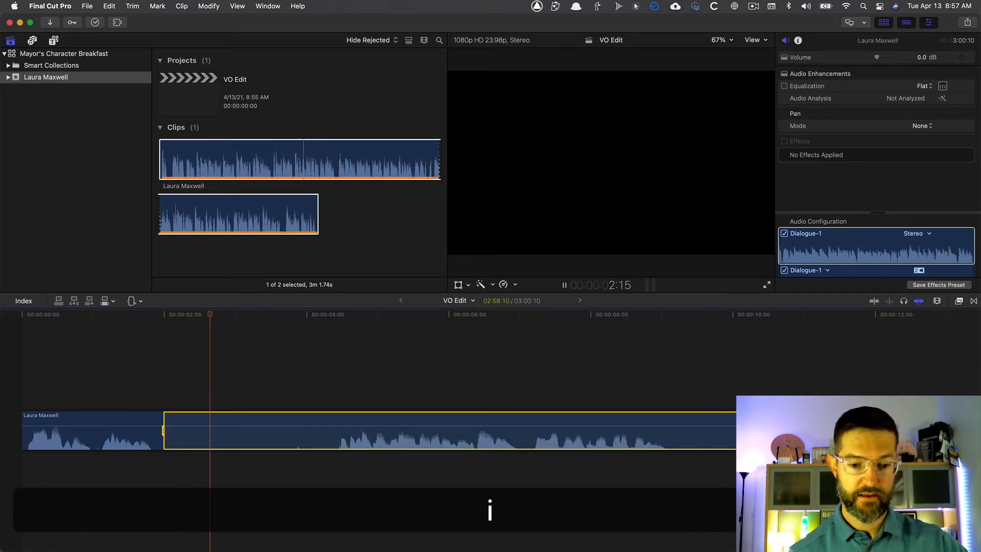
{"action": "key", "text": "o"}
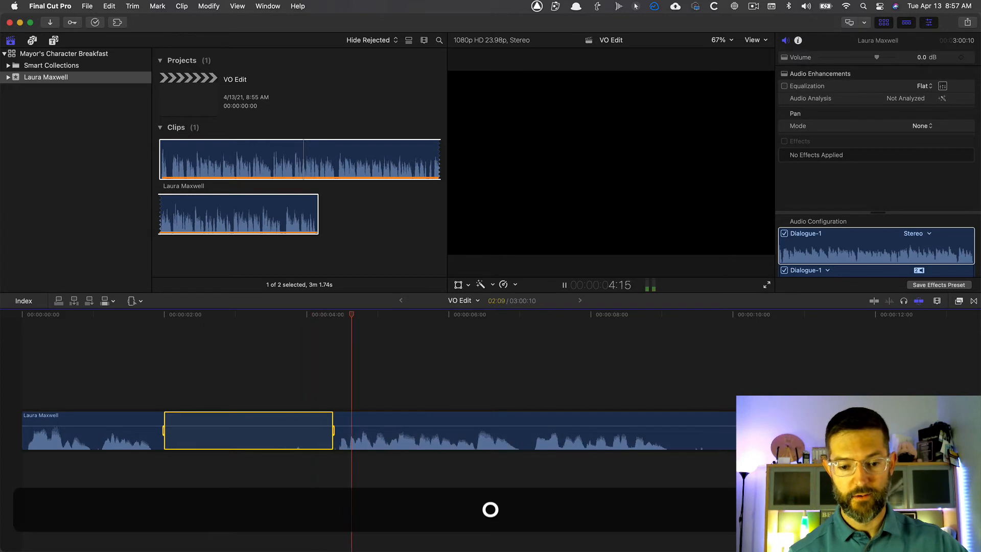
{"action": "key", "text": "space"}
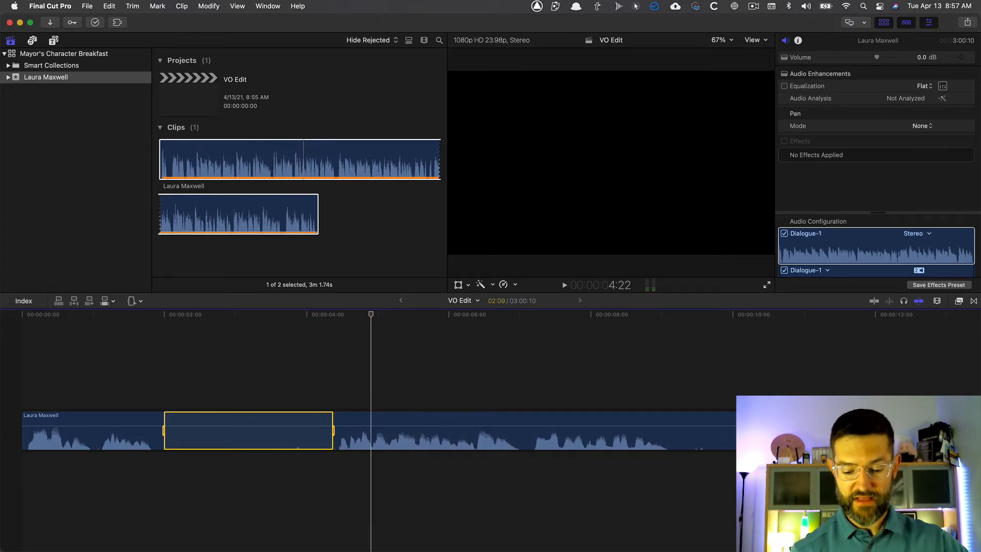
{"action": "key", "text": "BackSpace"}
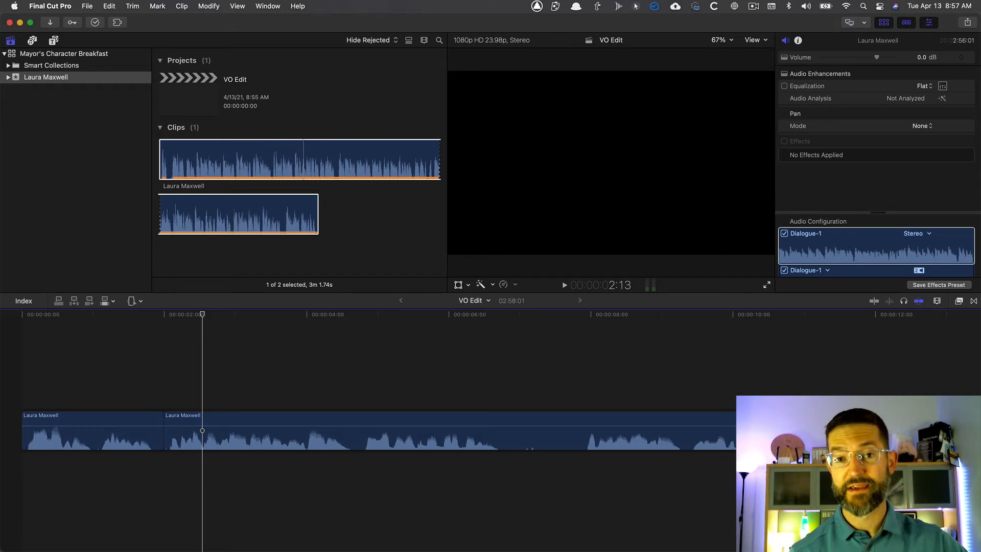
Step: Mark and delete the next pause, about one second long from around 6:19, and play around the cut
{"action": "key", "text": "space"}
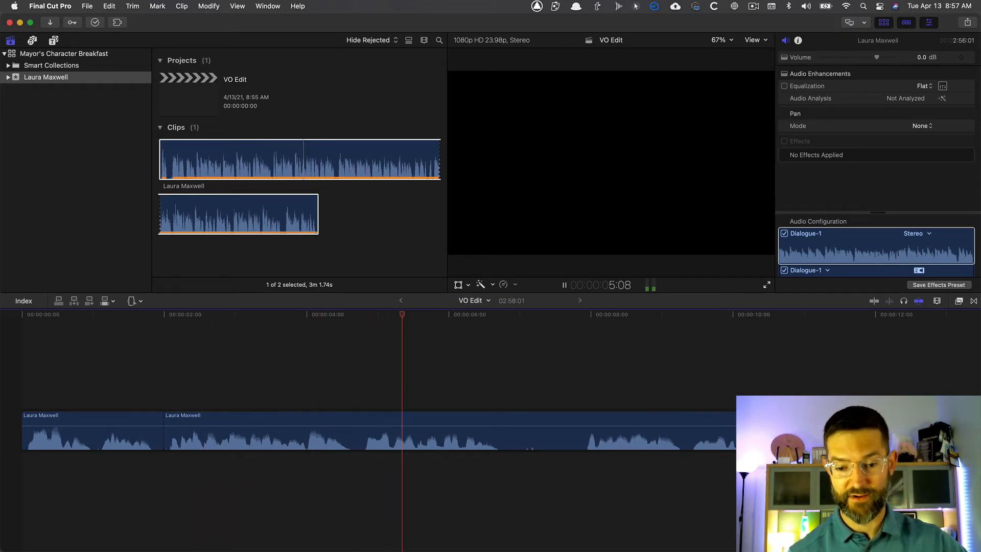
{"action": "key", "text": "i"}
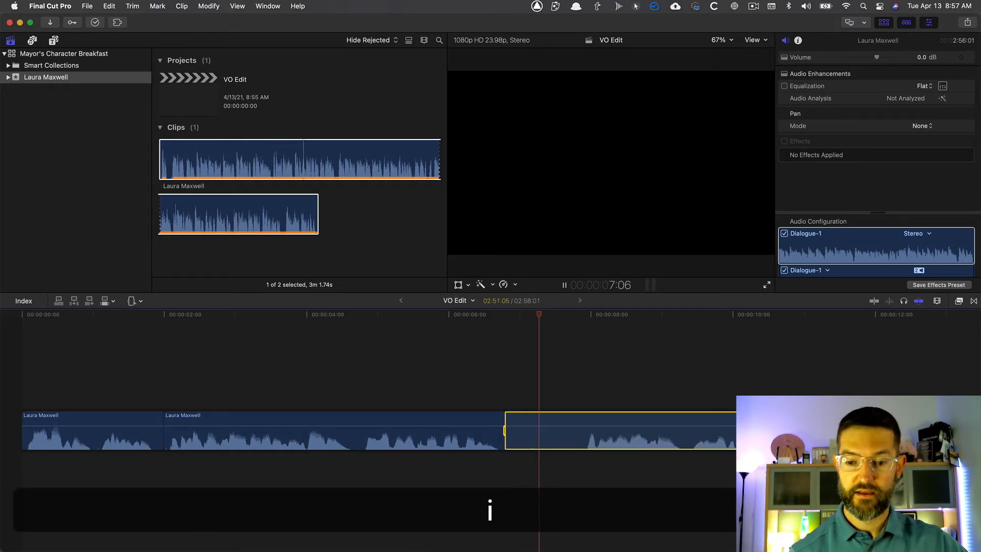
{"action": "key", "text": "o"}
{"action": "key", "text": "space"}
{"action": "key", "text": "BackSpace"}
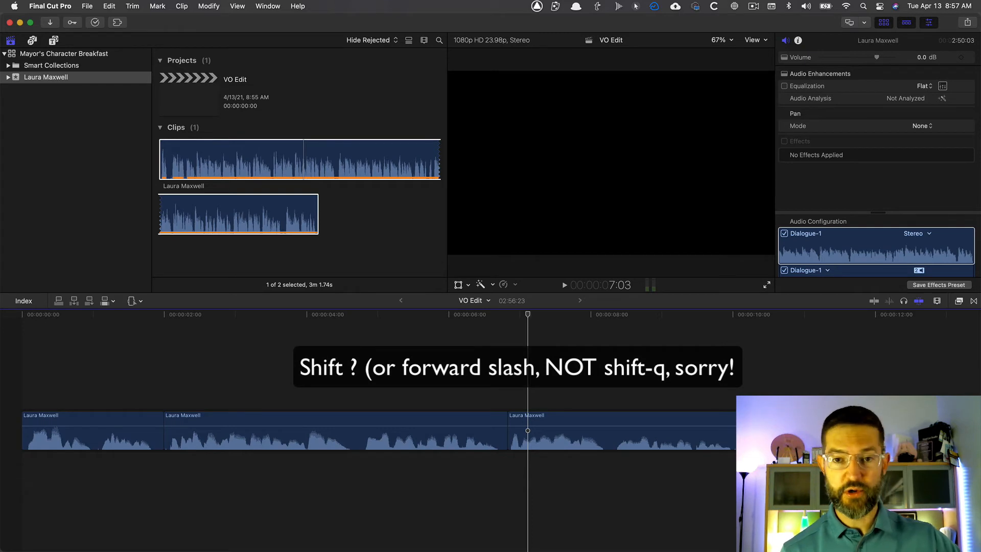
{"action": "key", "text": "shift+slash"}
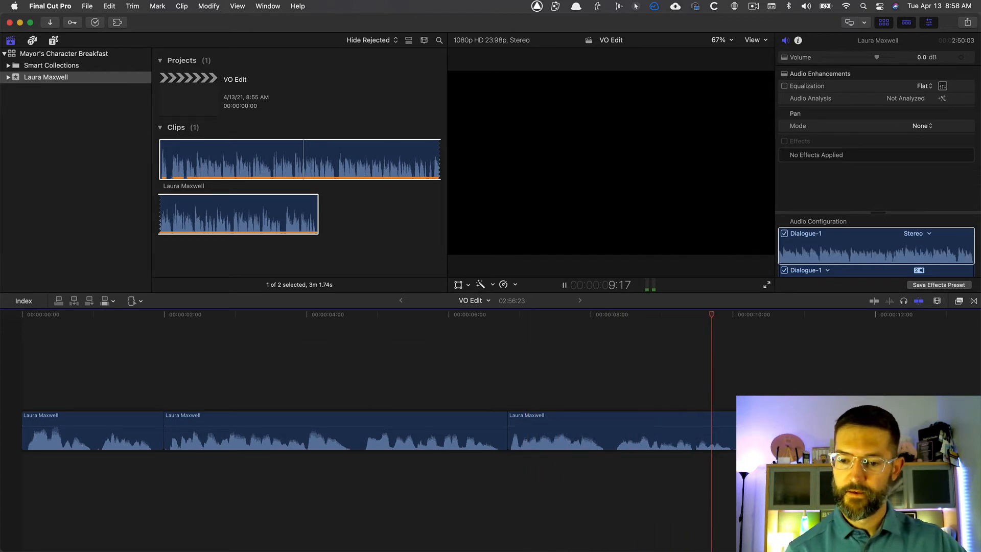
{"action": "key", "text": "space"}
Step: Turn on clip skimming for the timeline near the pause at about 10 seconds
{"action": "key", "text": "ctrl+equal"}
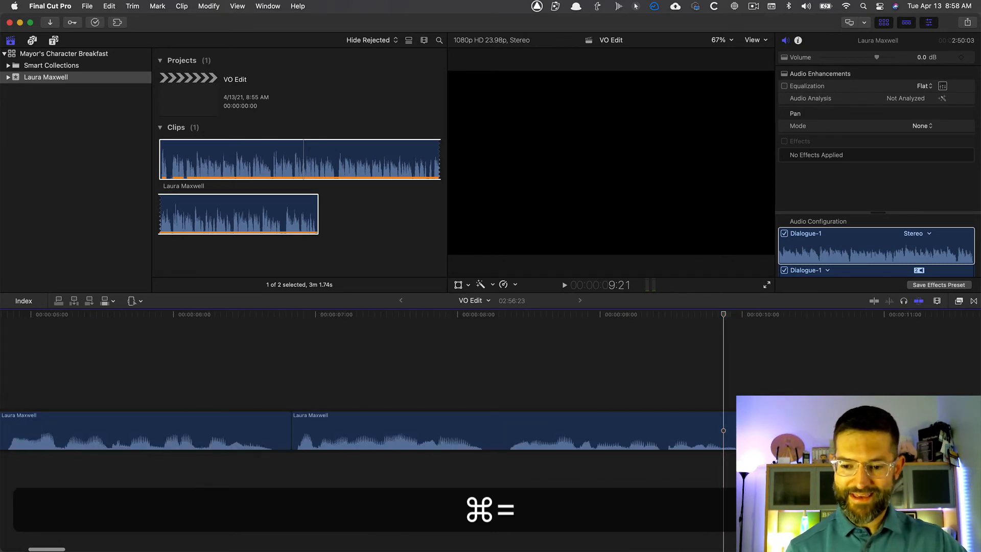
{"action": "scroll", "coordinate": [460, 405], "scroll_direction": "right", "scroll_amount": 5}
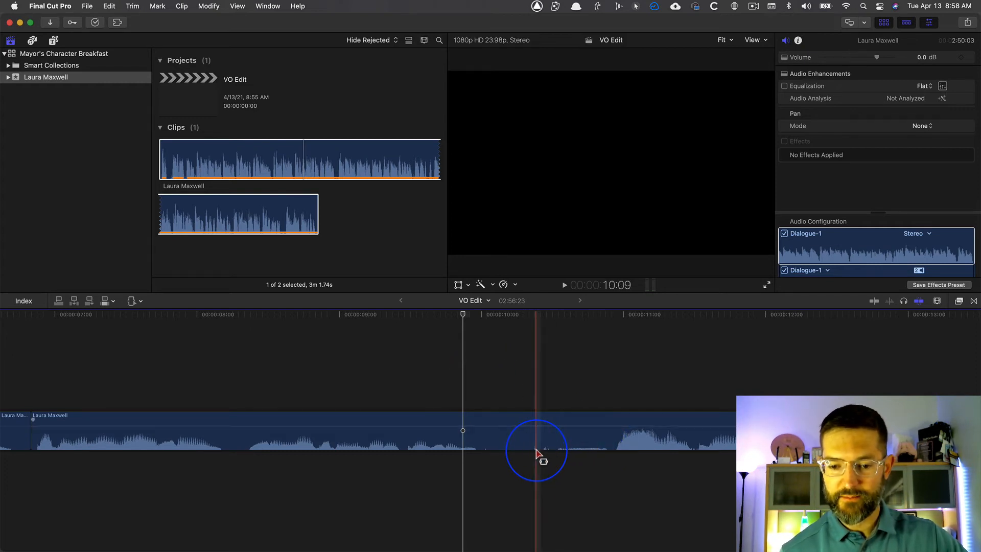
{"action": "key", "text": "alt+super+s"}
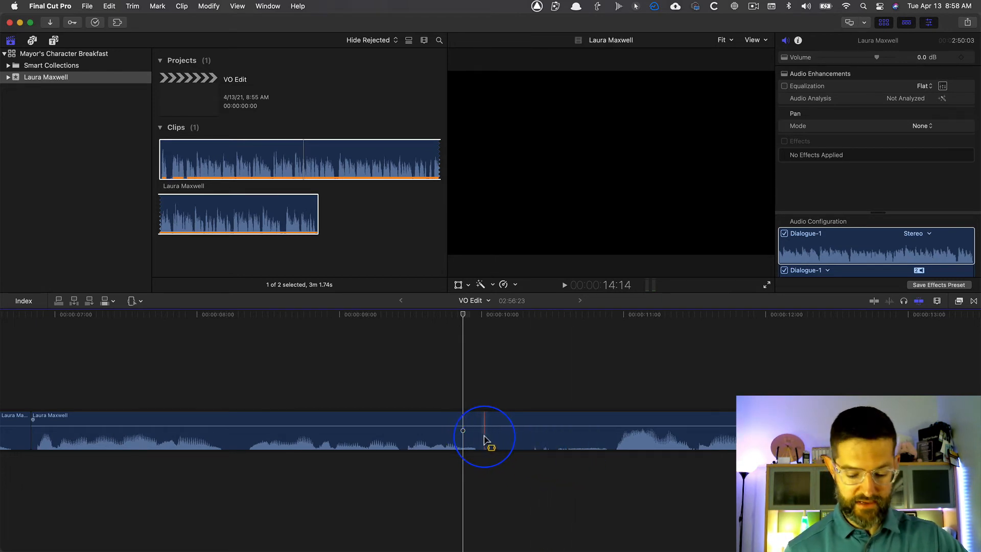
{"action": "key", "text": "i"}
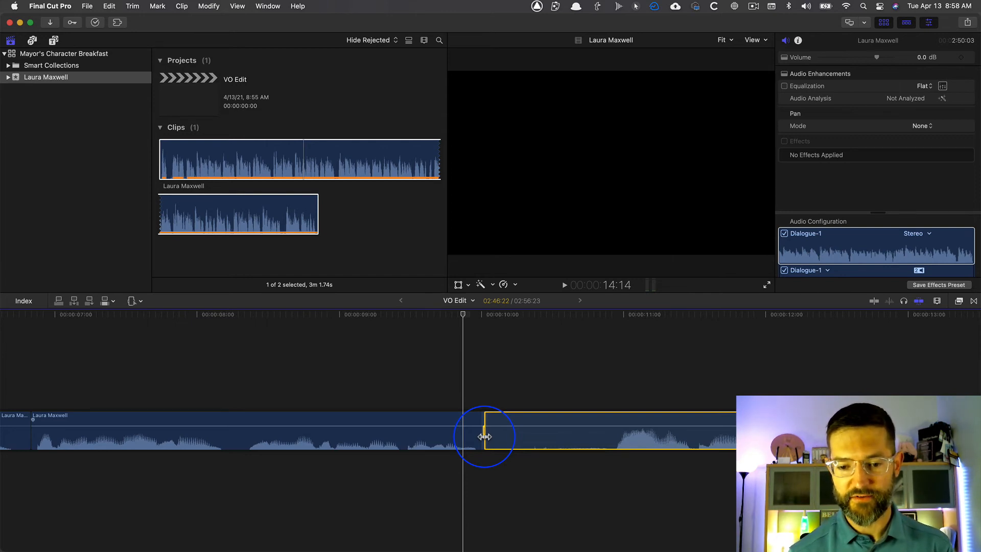
{"action": "key", "text": "space"}
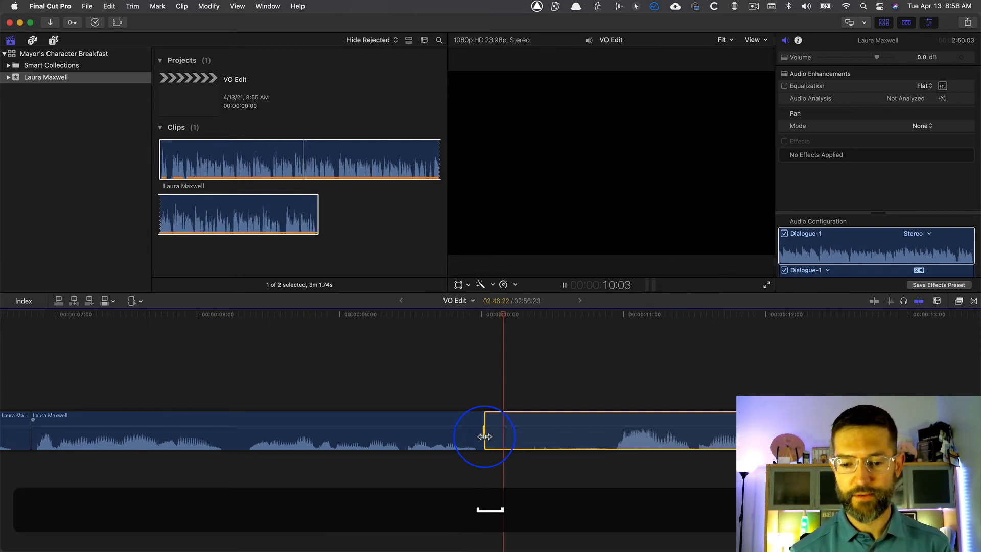
{"action": "key", "text": "o"}
{"action": "key", "text": "space"}
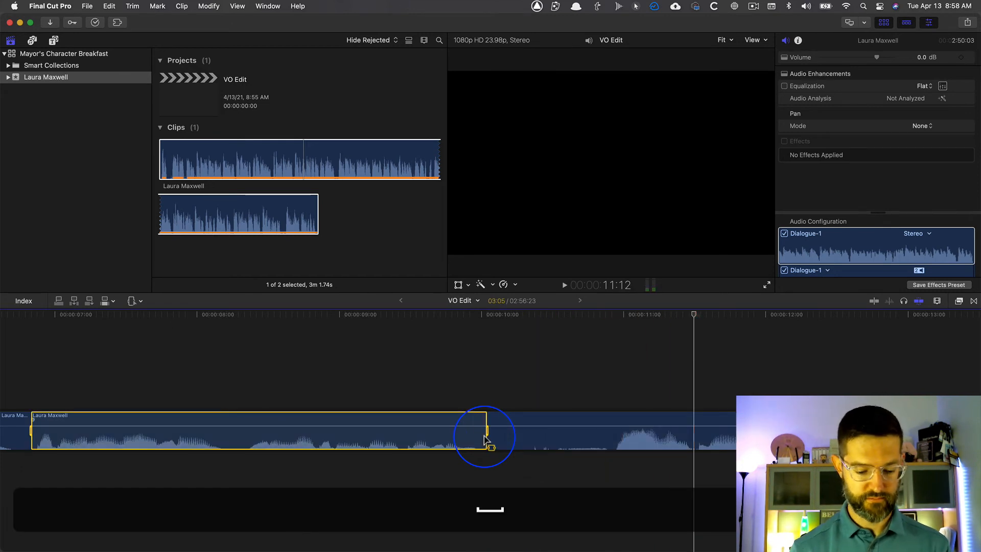
{"action": "left_click", "coordinate": [523, 363]}
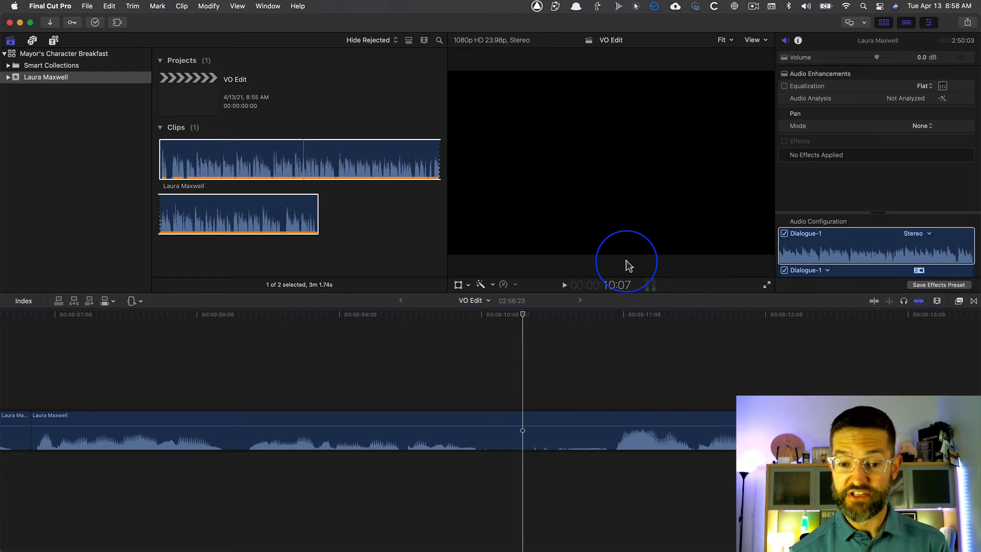
Step: Mark the pause from 10:00 to 10:21 as a range, delete it, and play around the cut
{"action": "key", "text": "j"}
{"action": "key", "text": "space"}
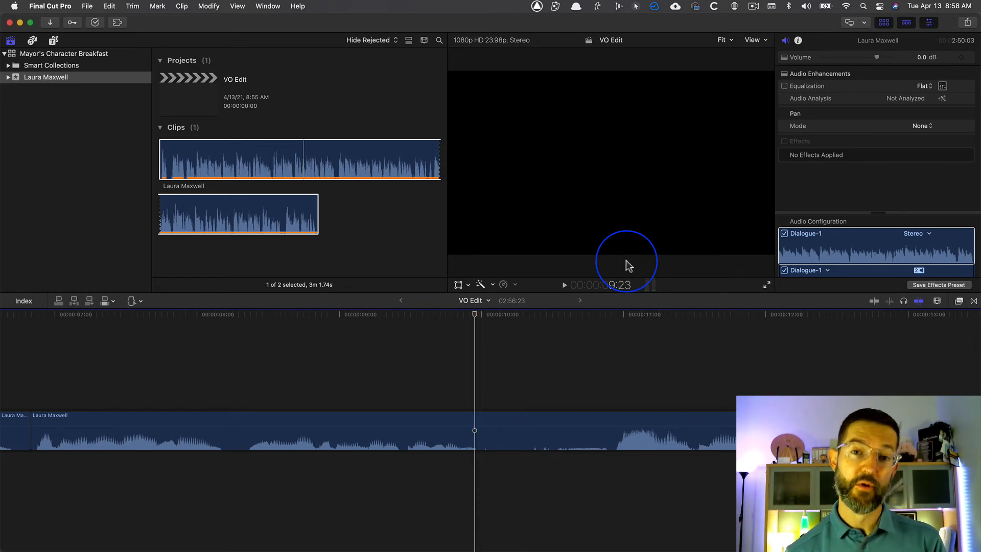
{"action": "key", "text": "k"}
{"action": "key", "text": "l"}
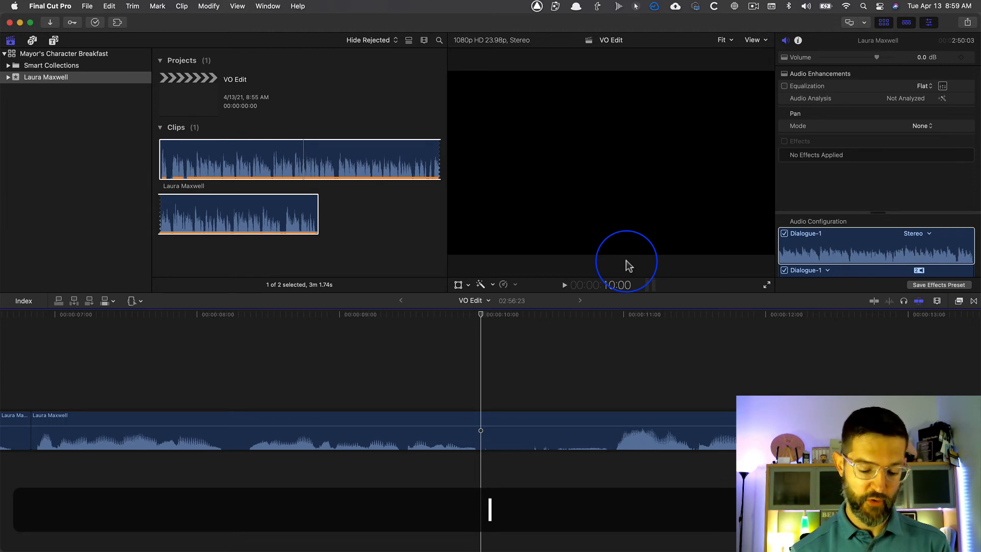
{"action": "key", "text": "i"}
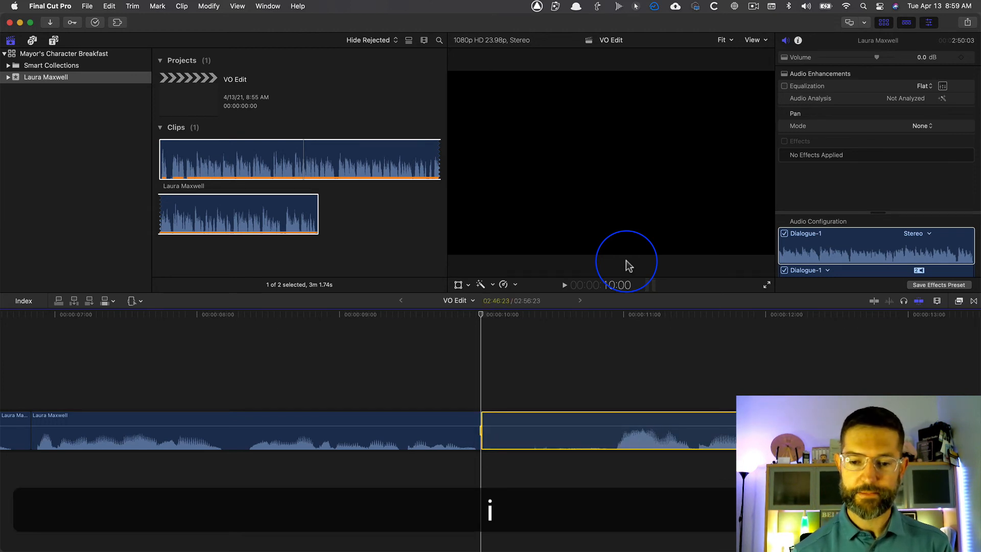
{"action": "key", "text": "space"}
{"action": "key", "text": "space"}
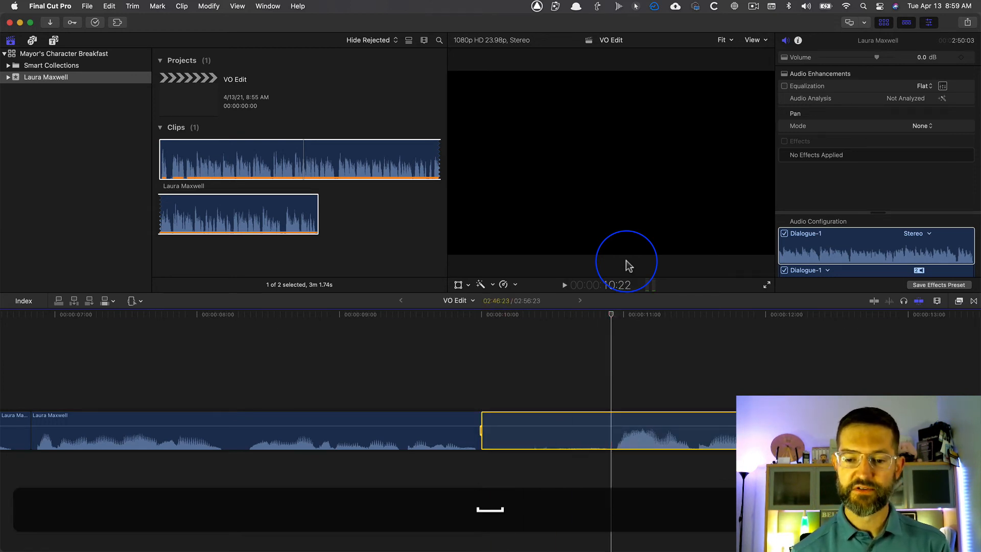
{"action": "key", "text": "k"}
{"action": "key", "text": "j"}
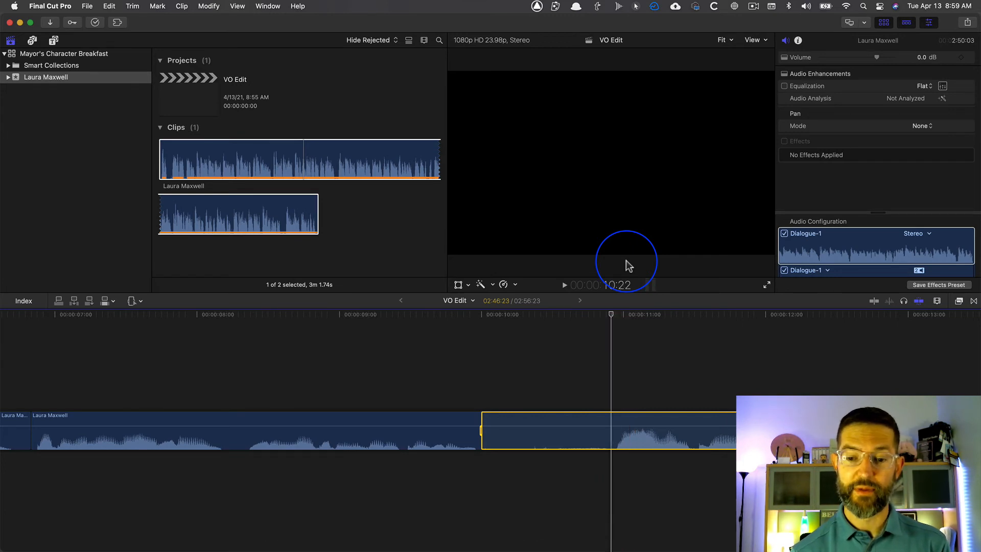
{"action": "key", "text": "j"}
{"action": "key", "text": "o"}
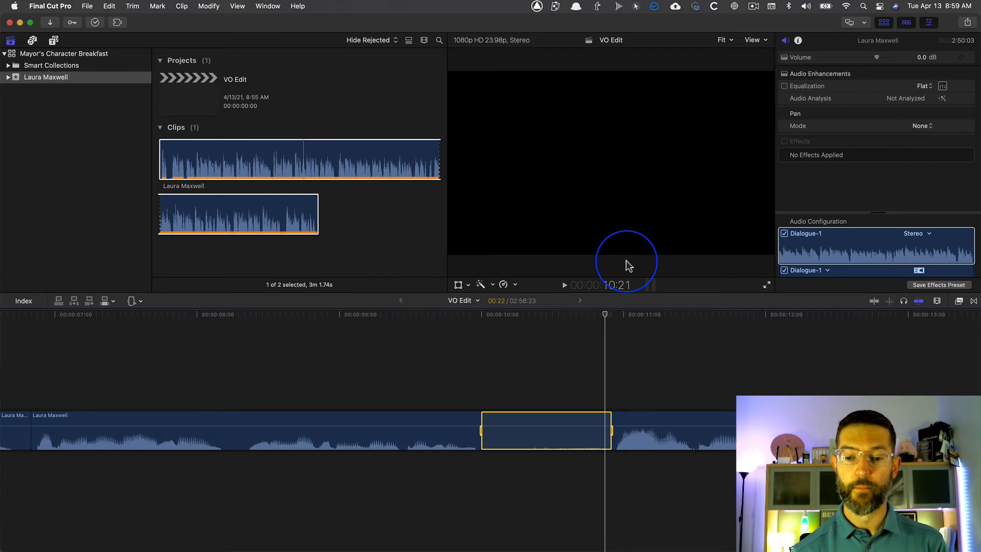
{"action": "key", "text": "BackSpace"}
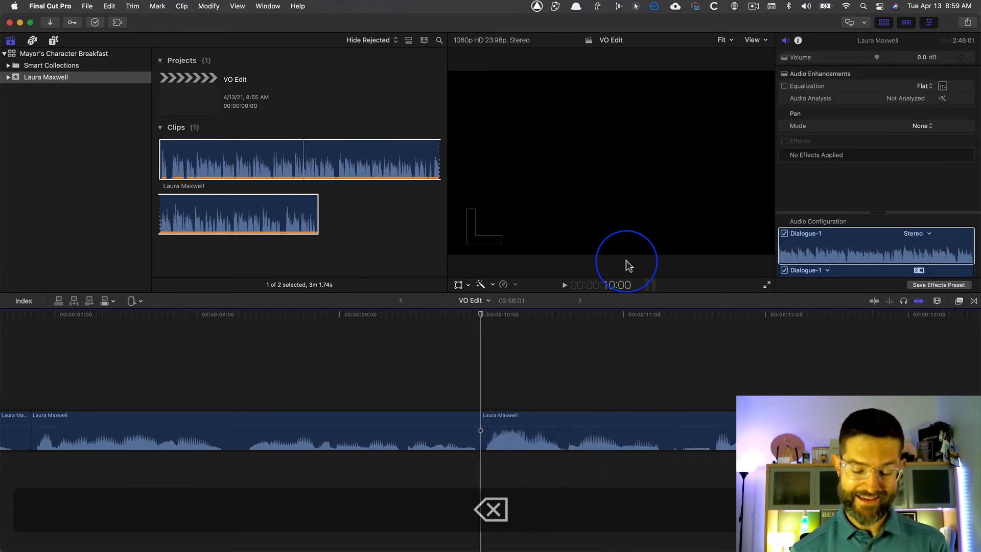
{"action": "key", "text": "shift+slash"}
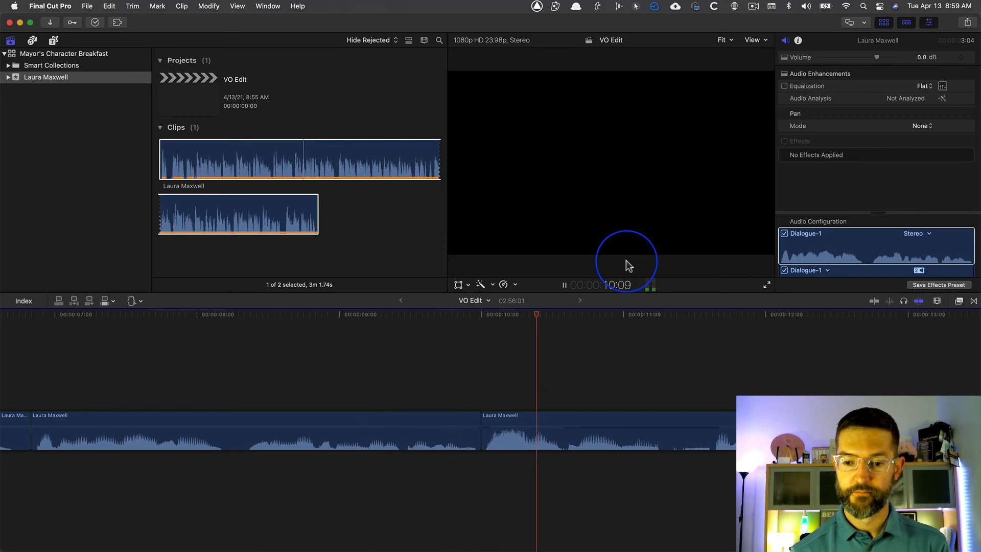
{"action": "key", "text": "space"}
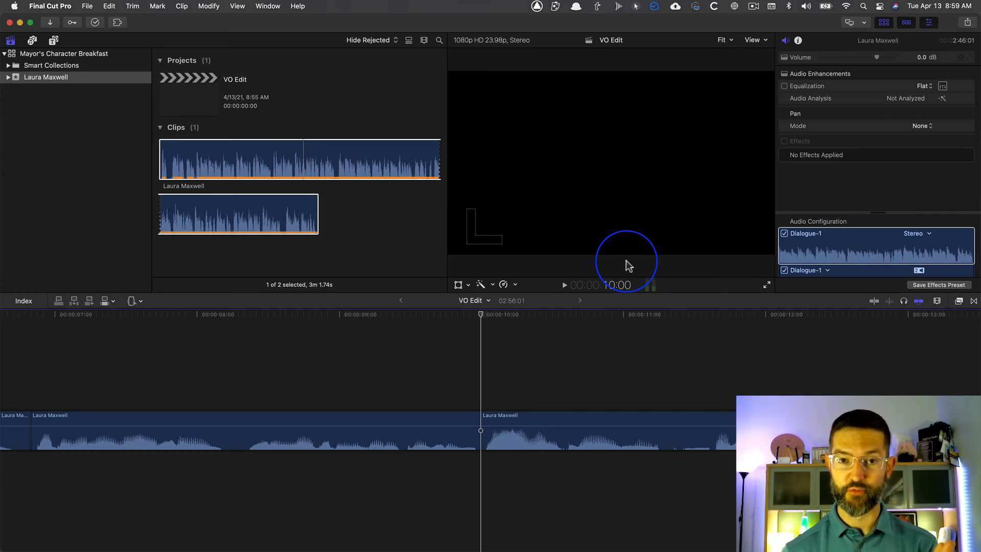
Step: Extend the start of the clip after the 10:00 cut by one frame and play around the edit
{"action": "key", "text": "bracketright"}
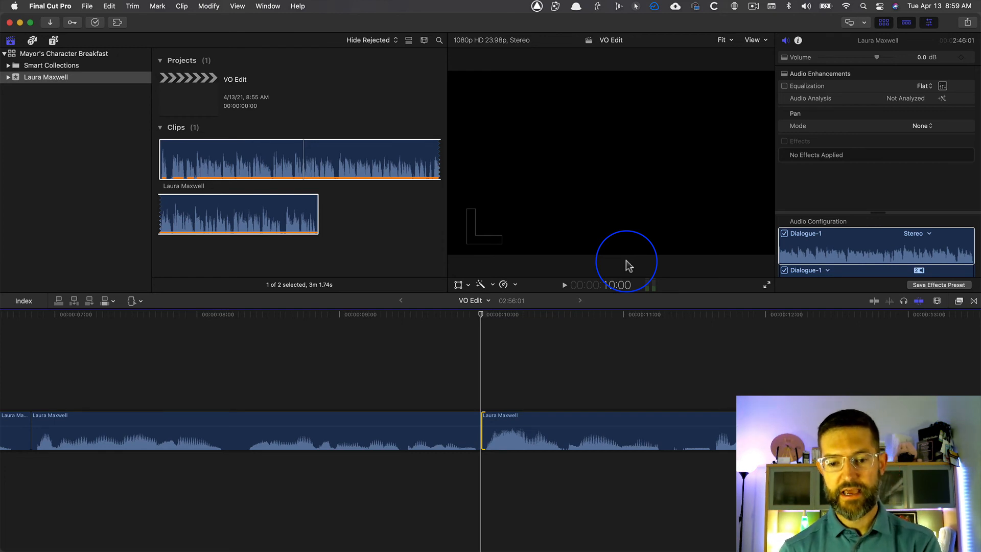
{"action": "key", "text": "comma"}
{"action": "key", "text": "comma"}
{"action": "key", "text": "period"}
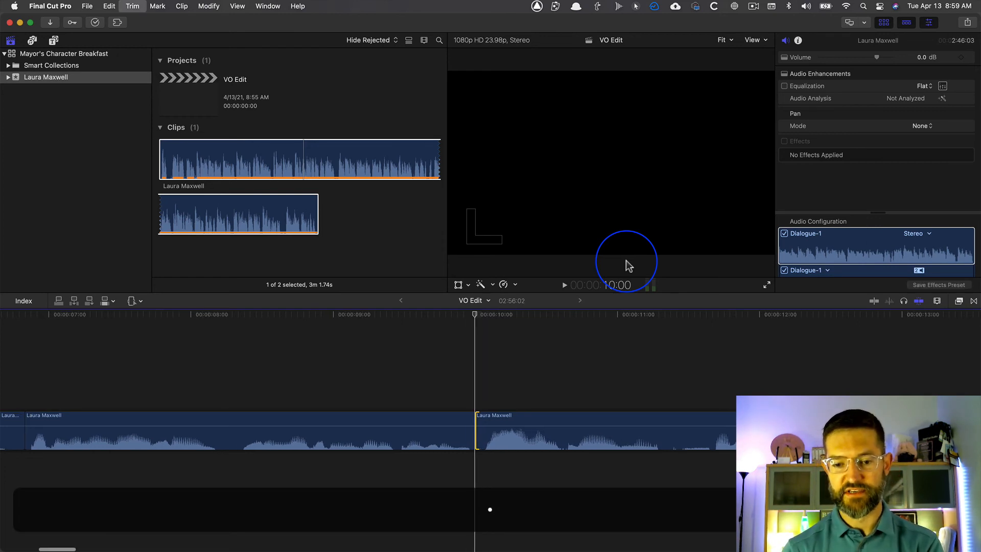
{"action": "key", "text": "shift"}
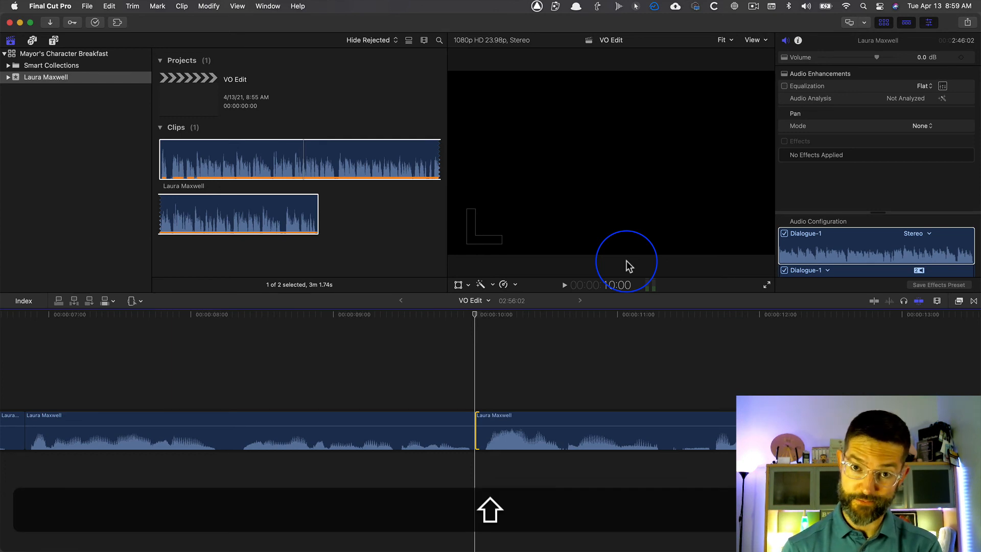
{"action": "key", "text": "shift+slash"}
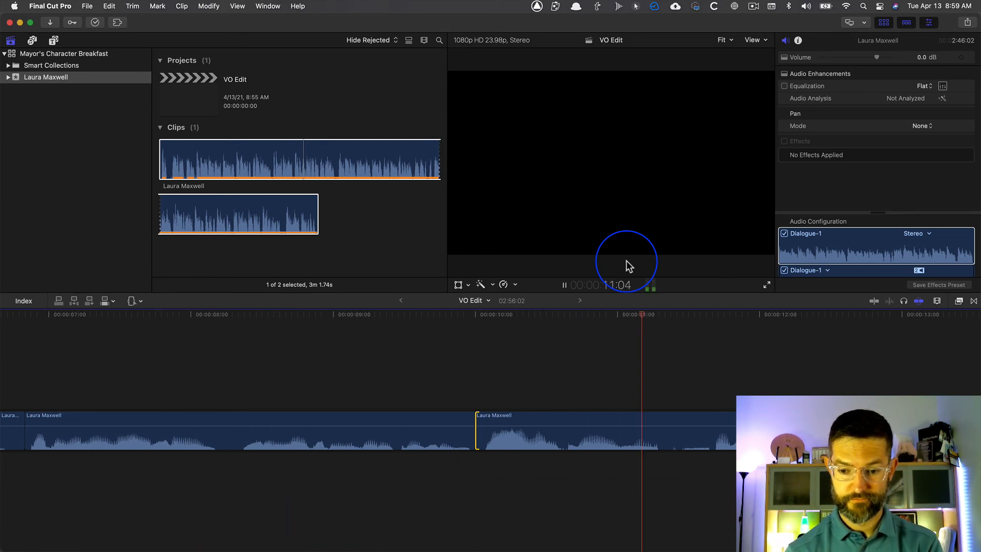
{"action": "key", "text": "space"}
Step: Mark the short pause from 11:08 to 11:15 as a range and delete it
{"action": "key", "text": "space"}
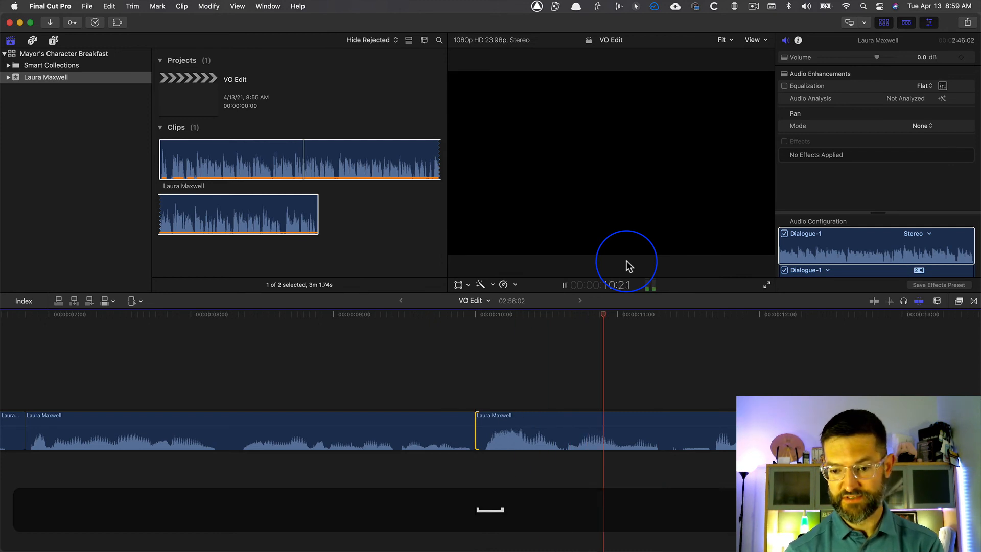
{"action": "key", "text": "space"}
{"action": "key", "text": "k"}
{"action": "key", "text": "l"}
{"action": "key", "text": "l"}
{"action": "key", "text": "l"}
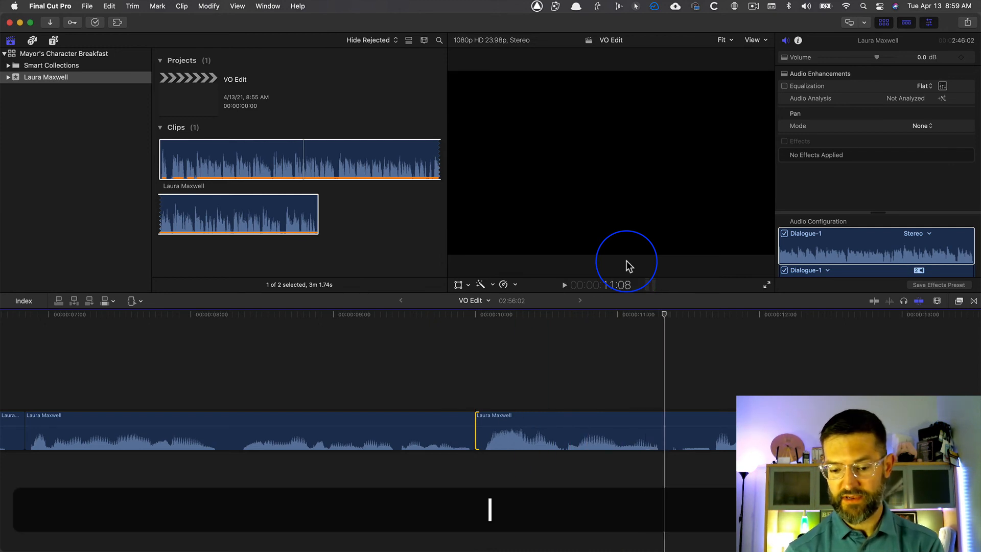
{"action": "key", "text": "i"}
{"action": "key", "text": "k"}
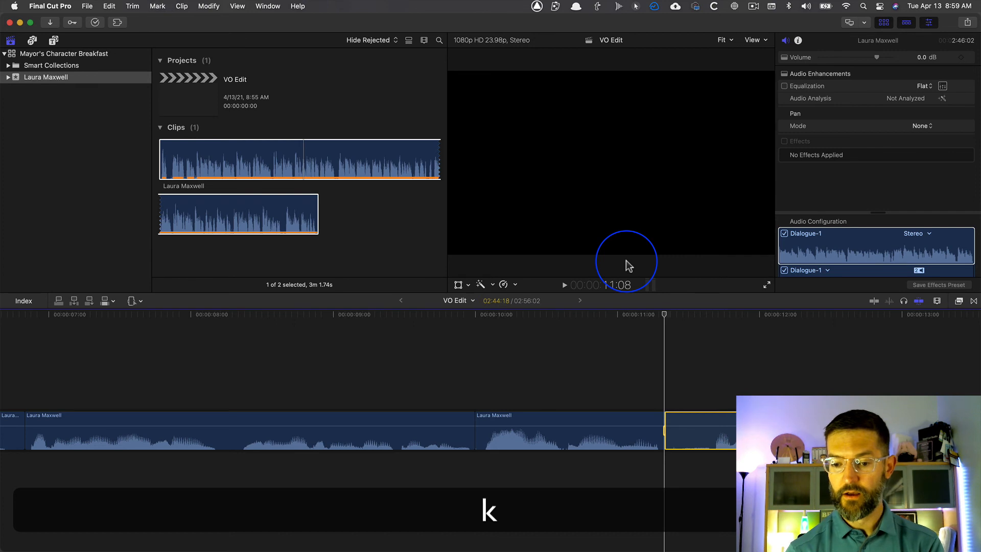
{"action": "key", "text": "l"}
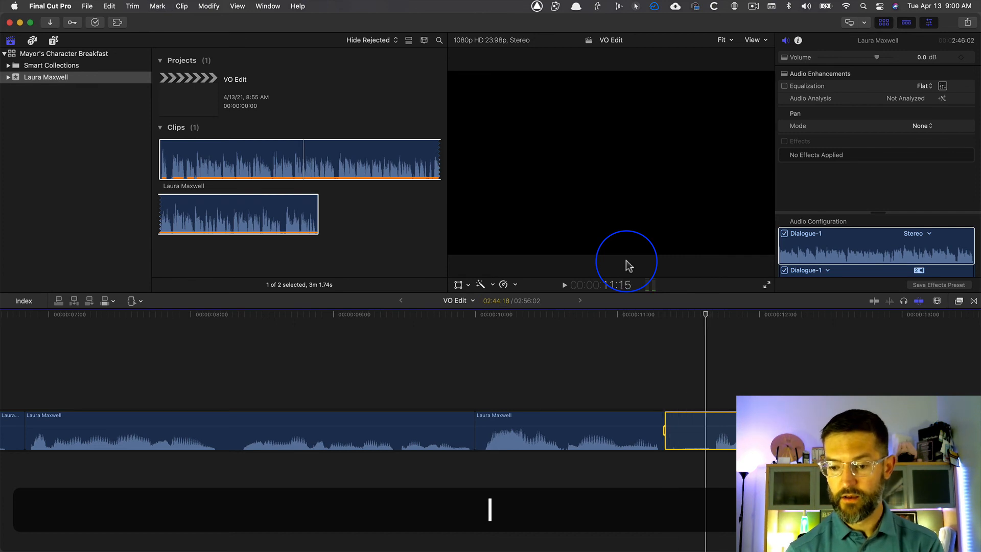
{"action": "key", "text": "o"}
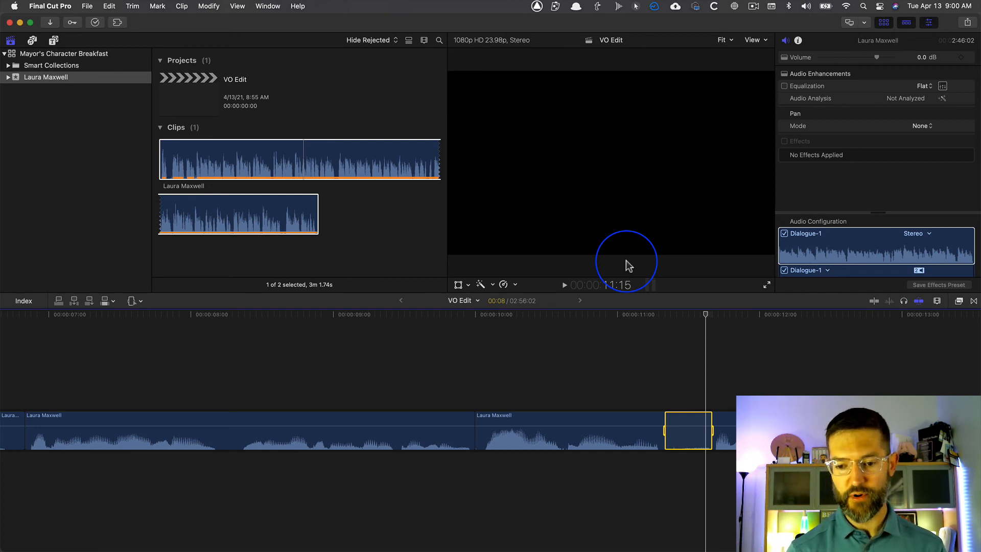
{"action": "key", "text": "BackSpace"}
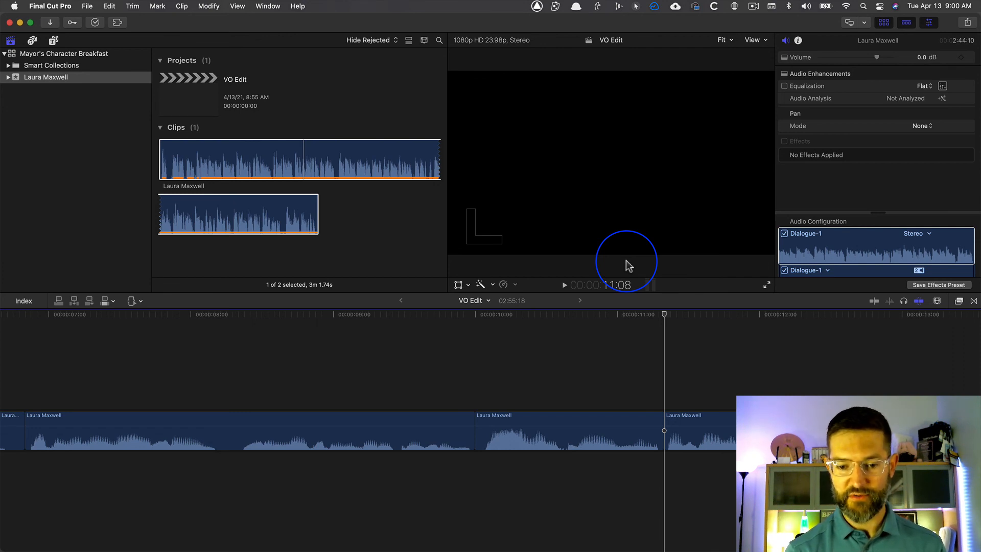
{"action": "key", "text": "shift+z"}
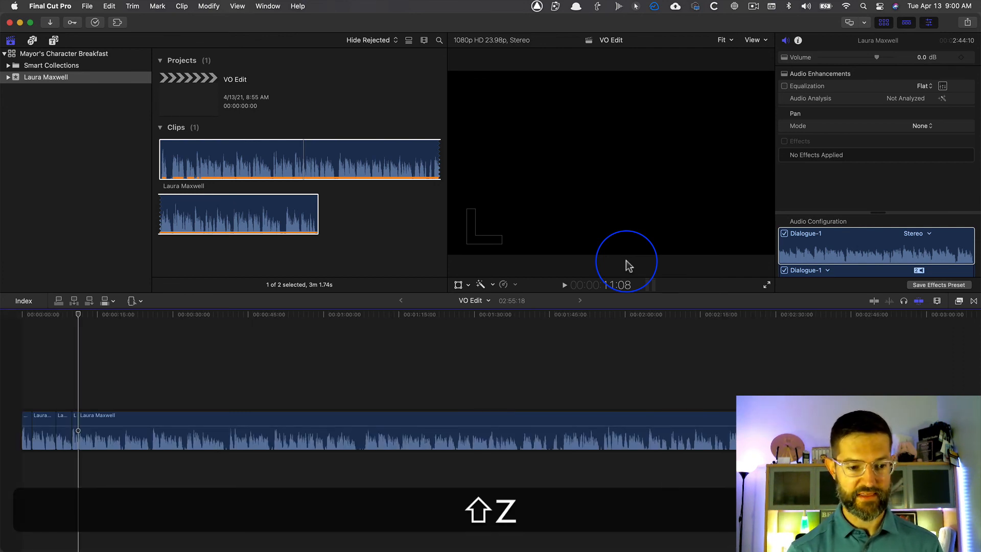